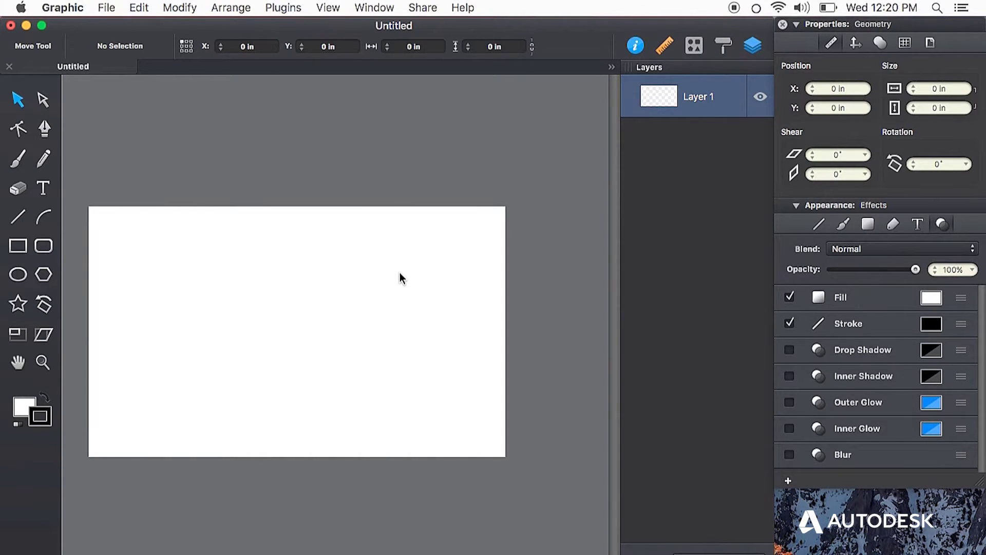
Reveal the guide commands under the View menu's Guides submenu.
click(334, 14)
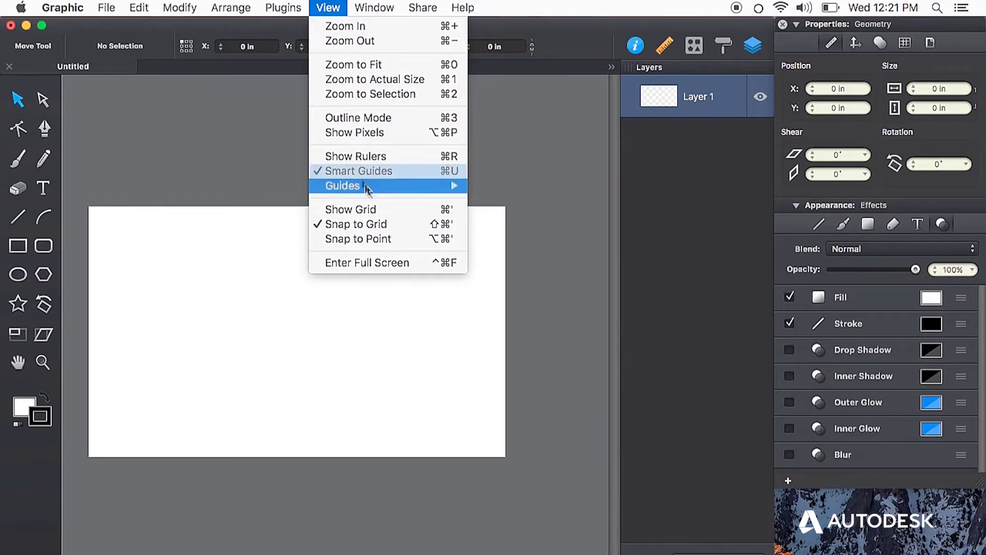
mouse_move(486, 346)
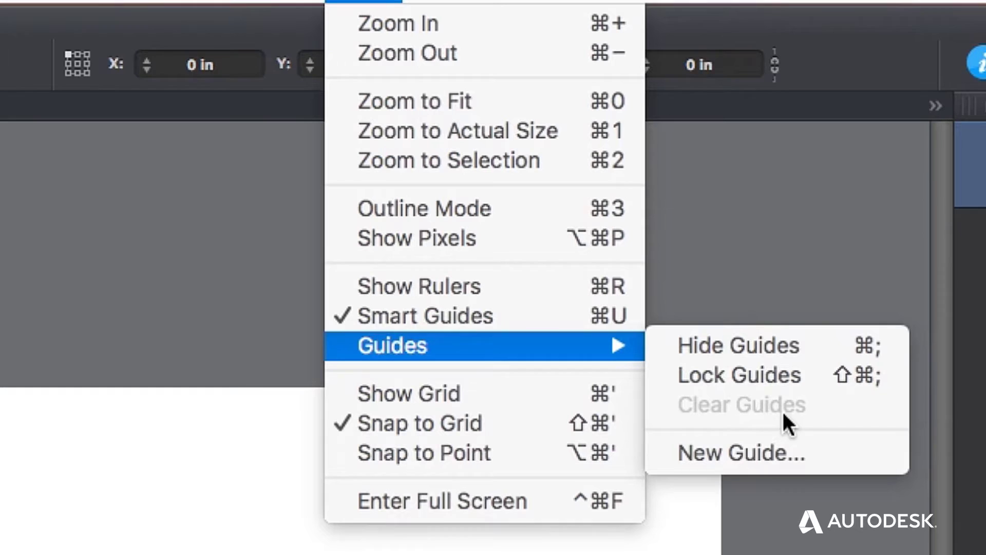
Add a horizontal guide at .125 inches and drag it onto the card's top edge.
click(744, 456)
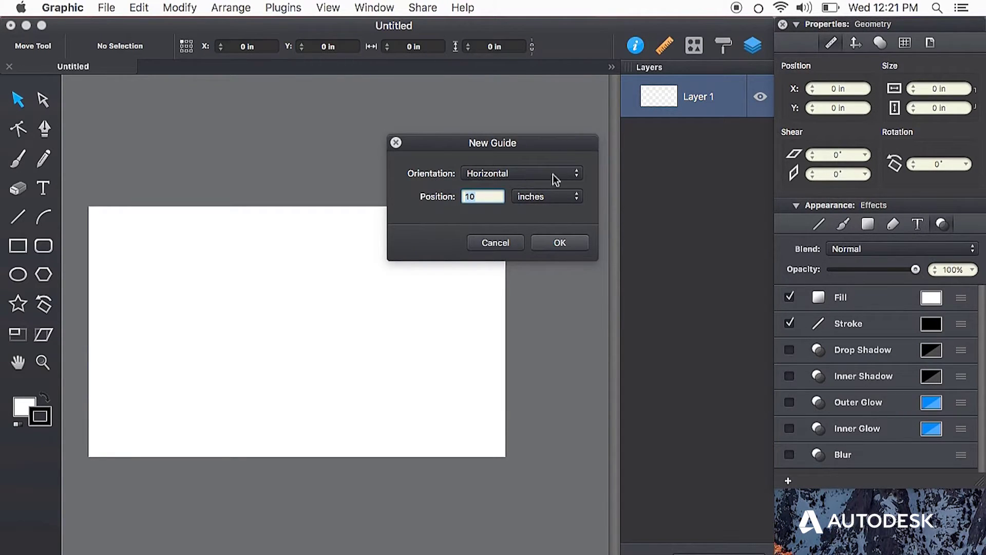
click(516, 177)
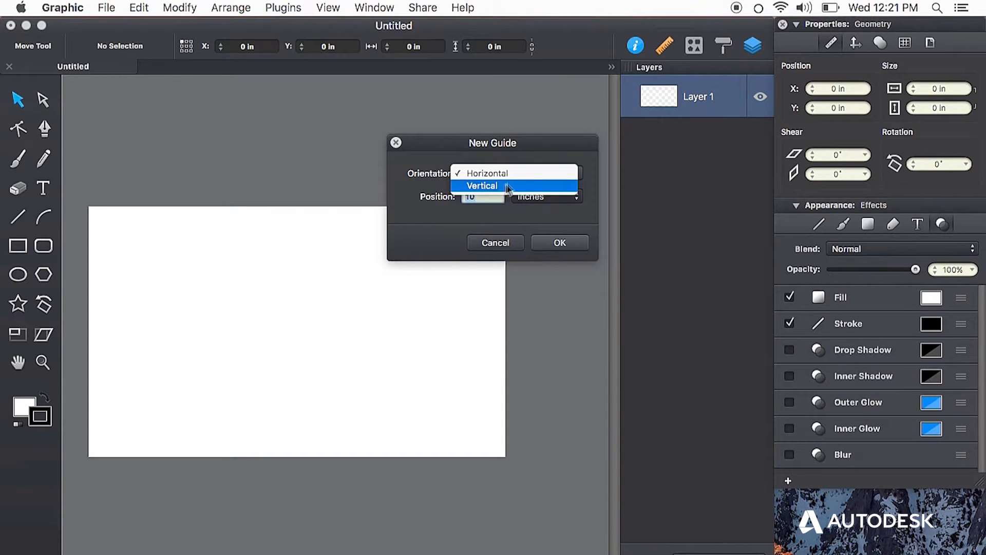
click(503, 176)
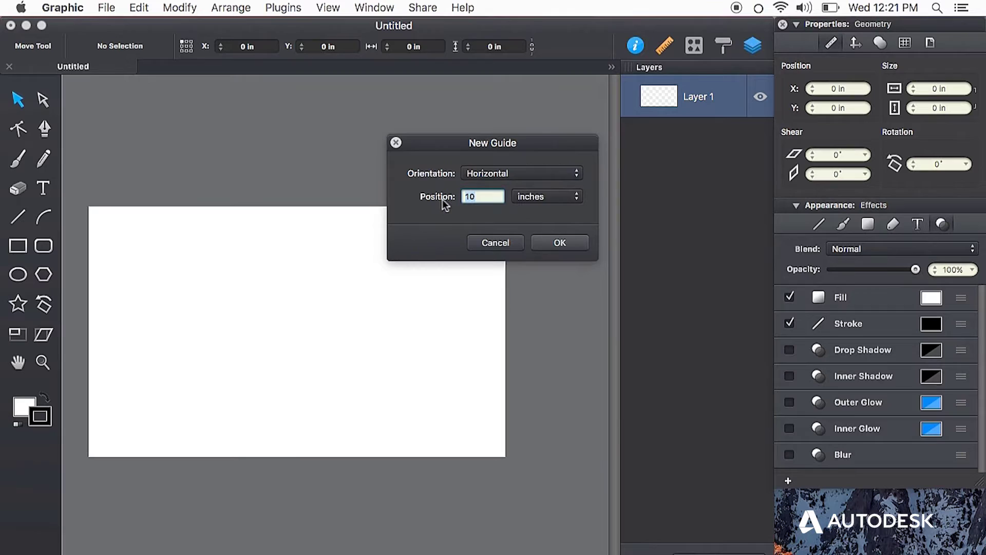
click(550, 197)
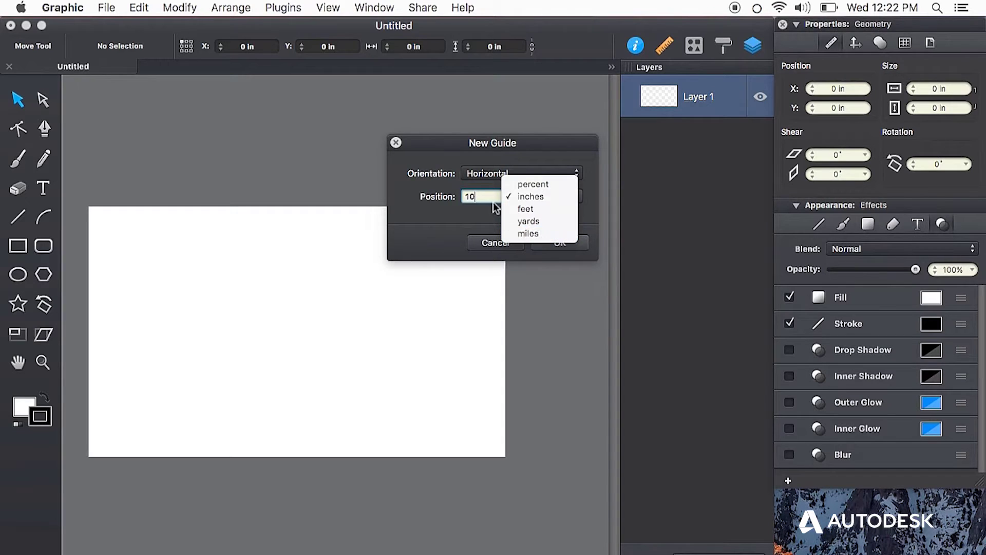
click(550, 202)
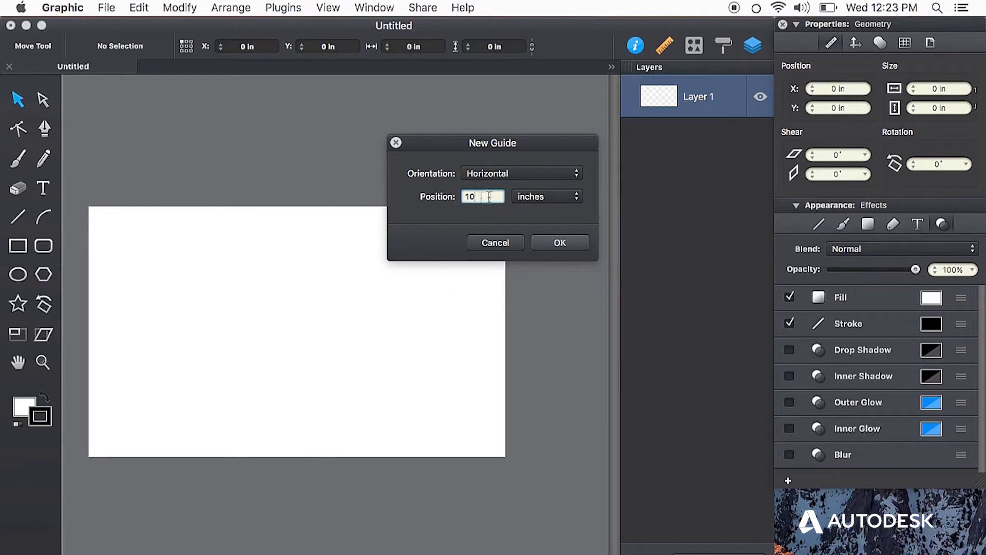
drag(488, 196, 433, 196)
text(.125)
click(561, 243)
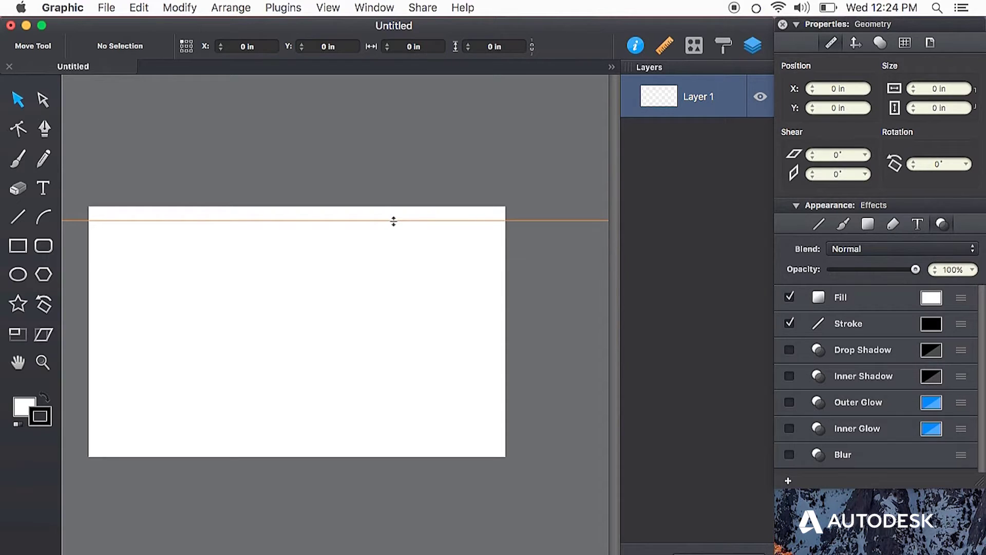
drag(393, 221, 370, 207)
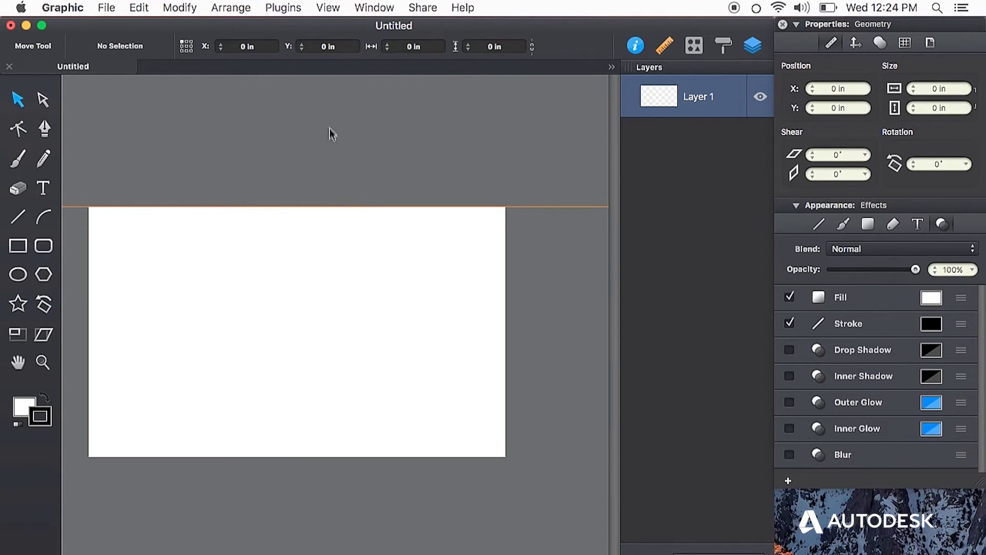
Show rulers around the canvas.
click(329, 8)
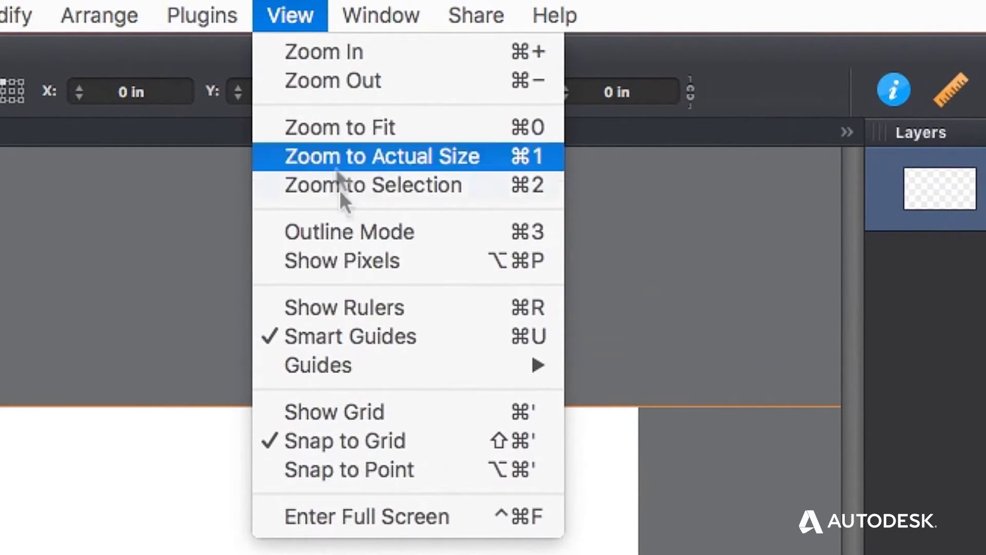
click(456, 312)
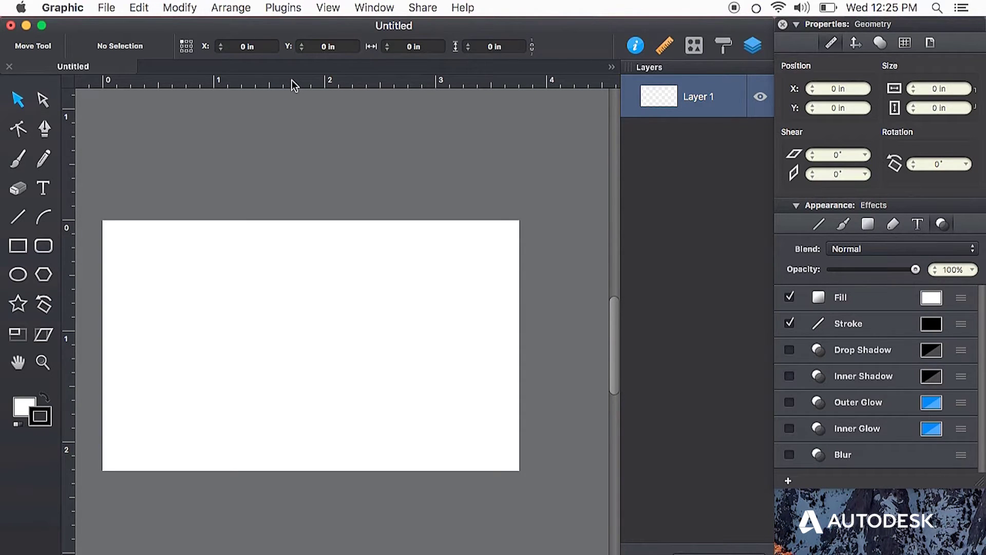
Drag a horizontal guide near the card's top and a vertical guide near its left edge.
drag(292, 80, 298, 237)
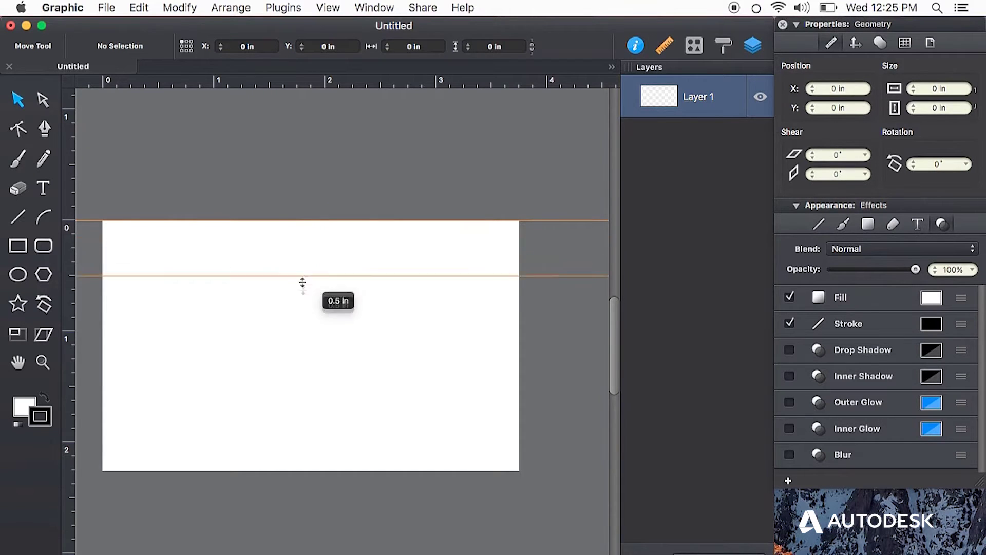
mouse_move(298, 236)
mouse_down()
mouse_move(469, 247)
mouse_move(469, 234)
mouse_move(463, 314)
mouse_move(466, 241)
mouse_up()
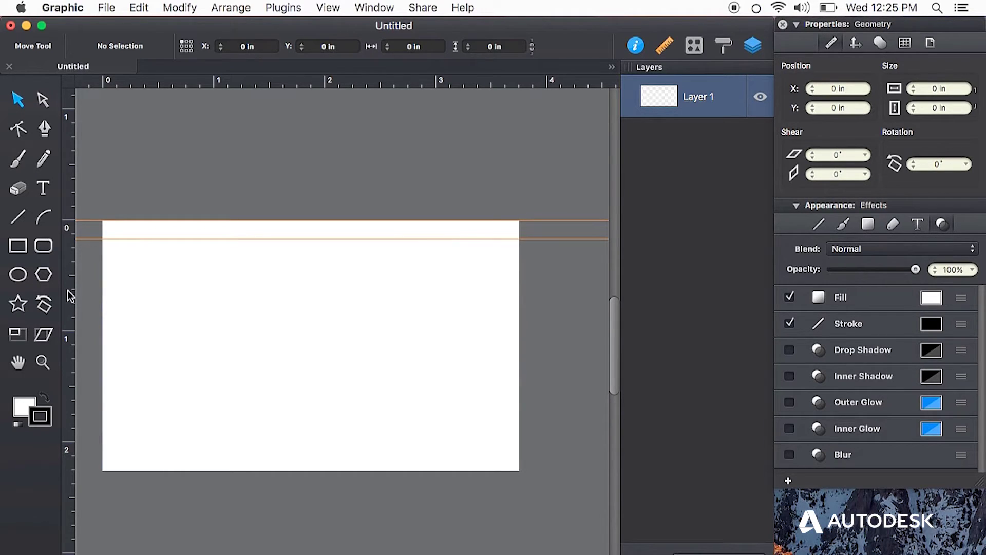
mouse_move(66, 290)
mouse_down()
mouse_move(121, 297)
mouse_move(499, 258)
mouse_up()
Add guides near the right and bottom edges, then clear all guides from the canvas.
drag(438, 87, 456, 440)
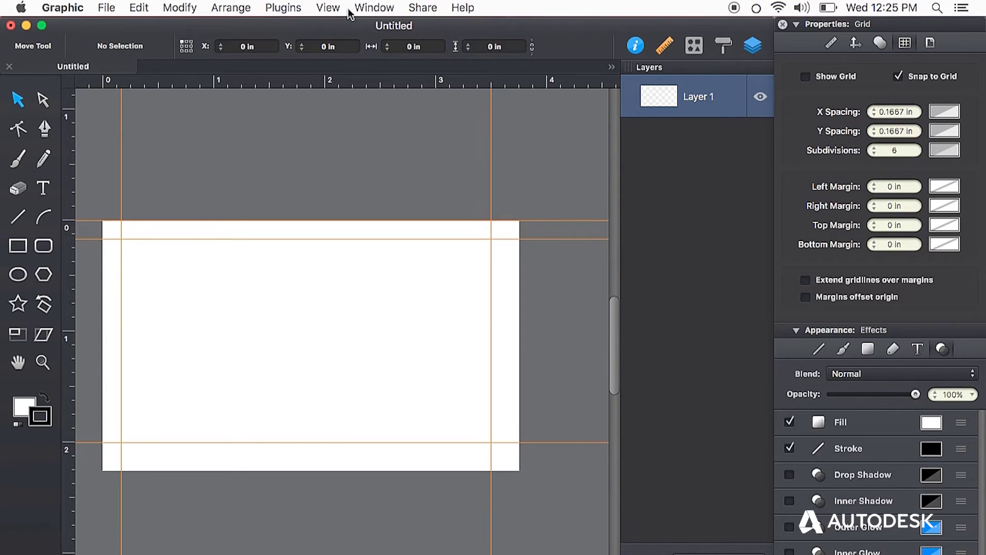
click(333, 7)
mouse_move(245, 351)
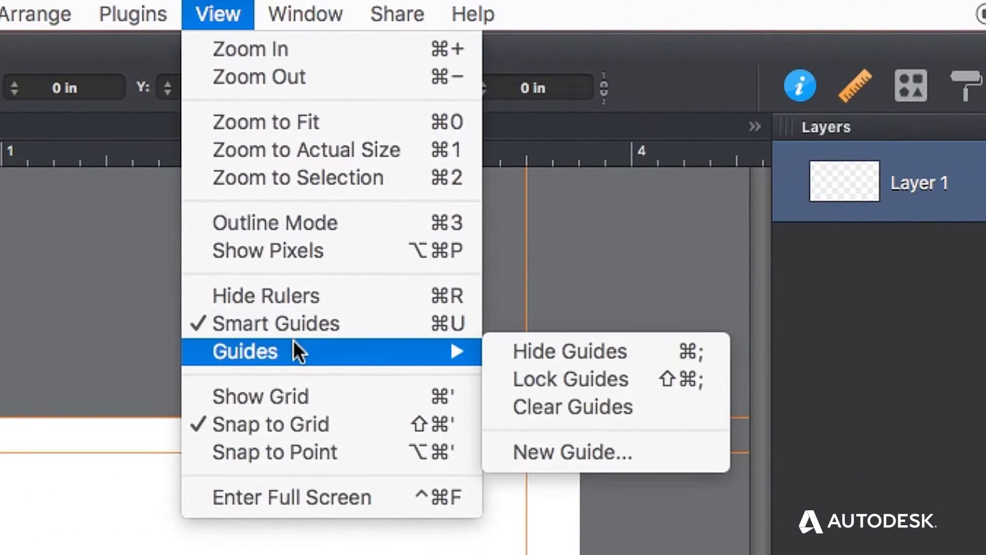
click(590, 408)
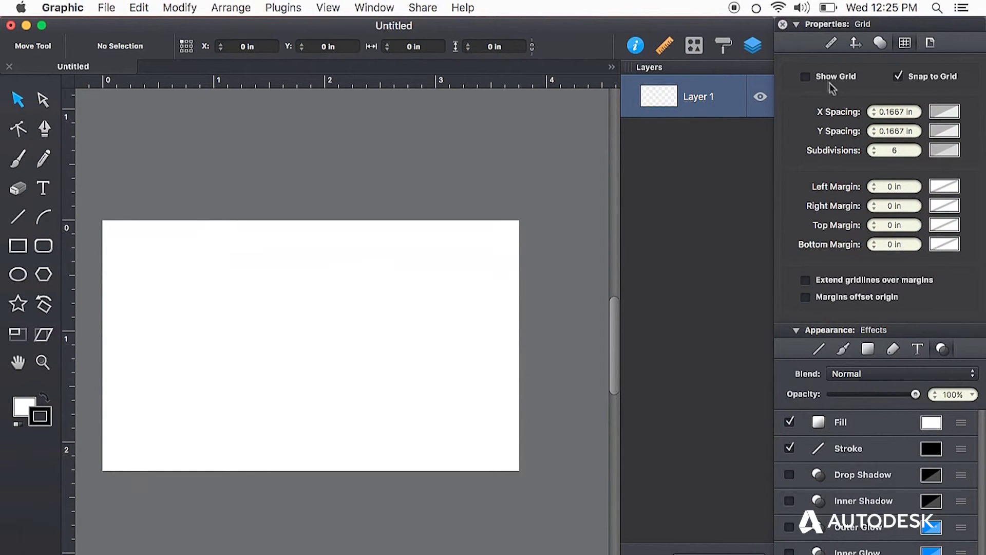
Show the grid with 0.125 in X and Y spacing and 8 subdivisions.
click(806, 76)
click(892, 113)
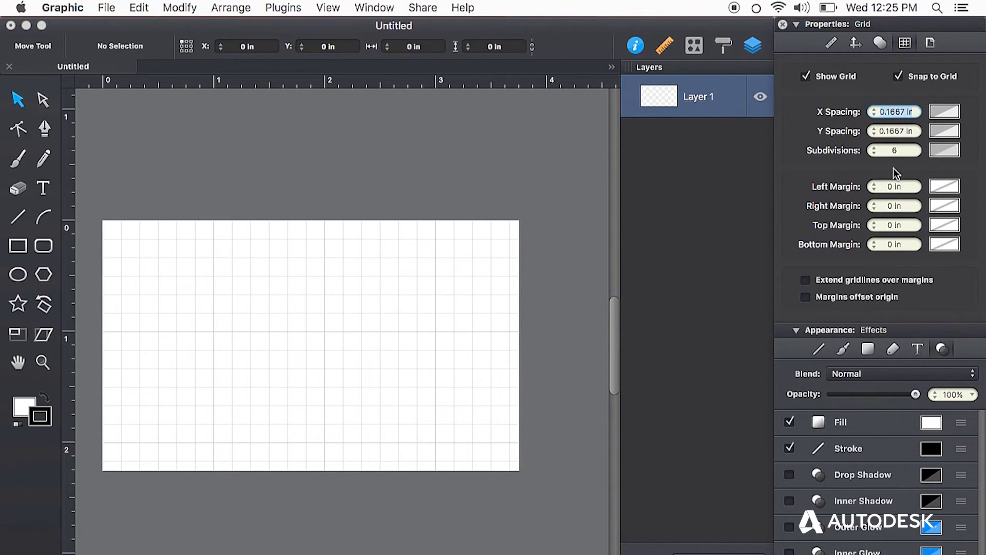
text(0.125)
key(Tab)
key(BackSpace)
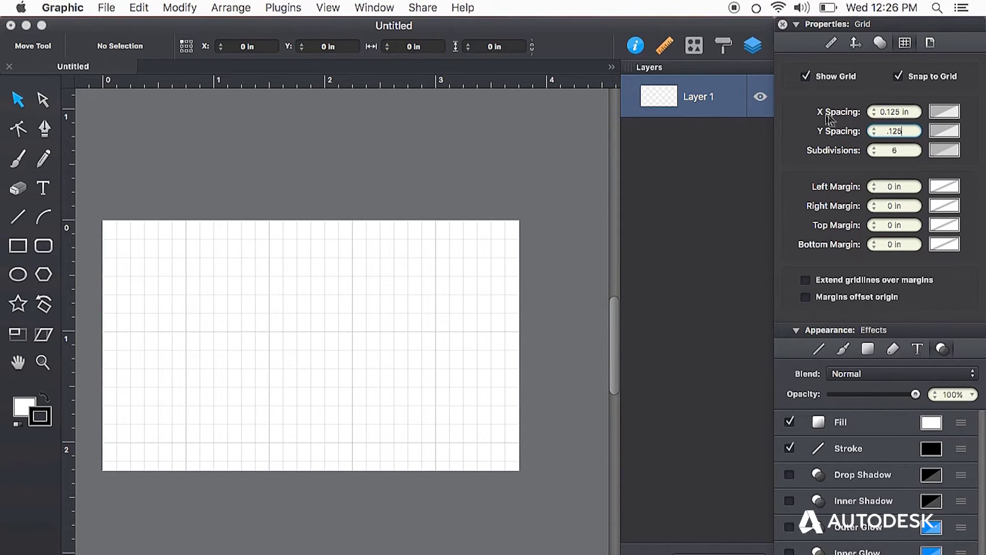
click(910, 150)
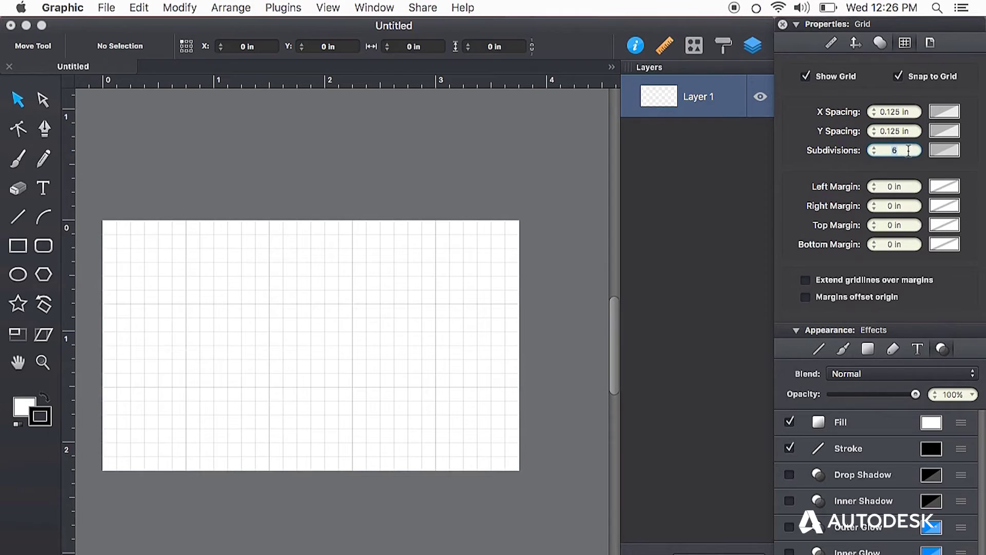
text(8)
key(Return)
key(super+equal)
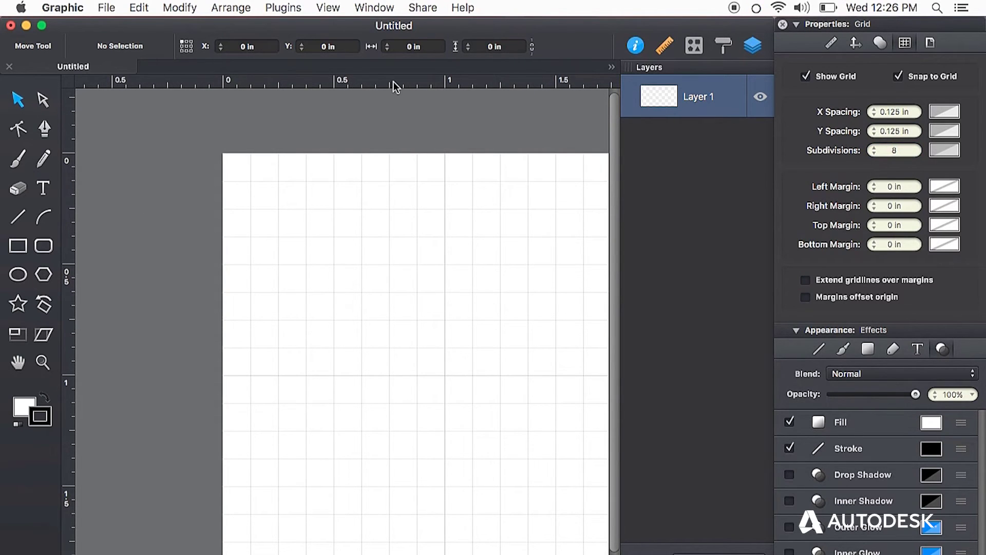
Snap margin guides just inside the top, left, bottom (2.12 in) and right edges of the card.
drag(398, 80, 401, 181)
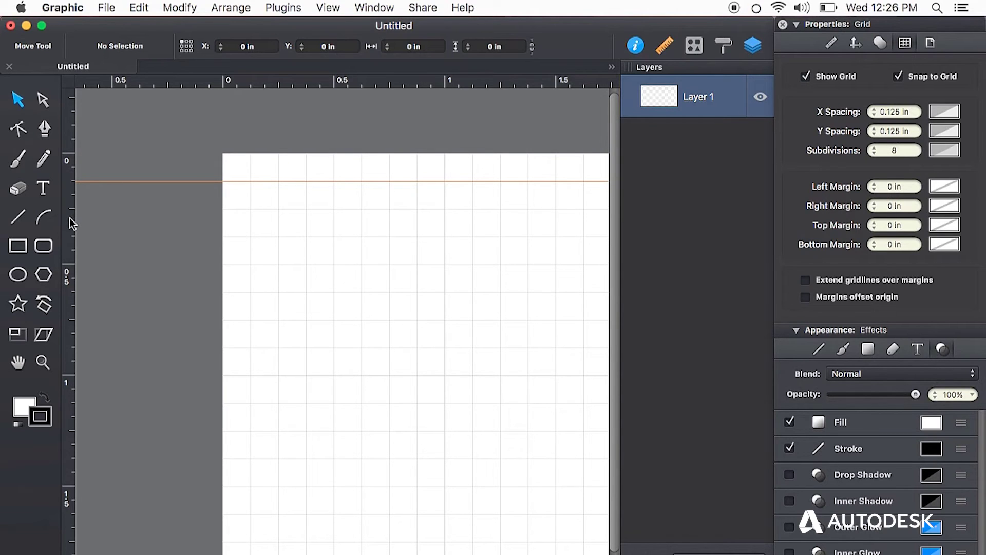
drag(70, 223, 250, 204)
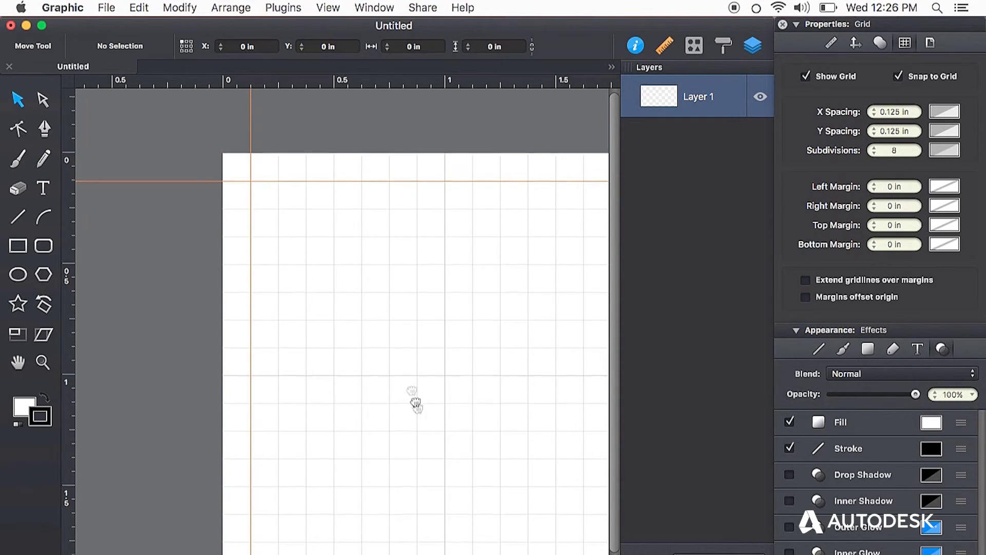
drag(415, 402, 337, 288)
drag(329, 85, 322, 390)
scroll(418, 286, right, 15)
scroll(191, 348, up, 2)
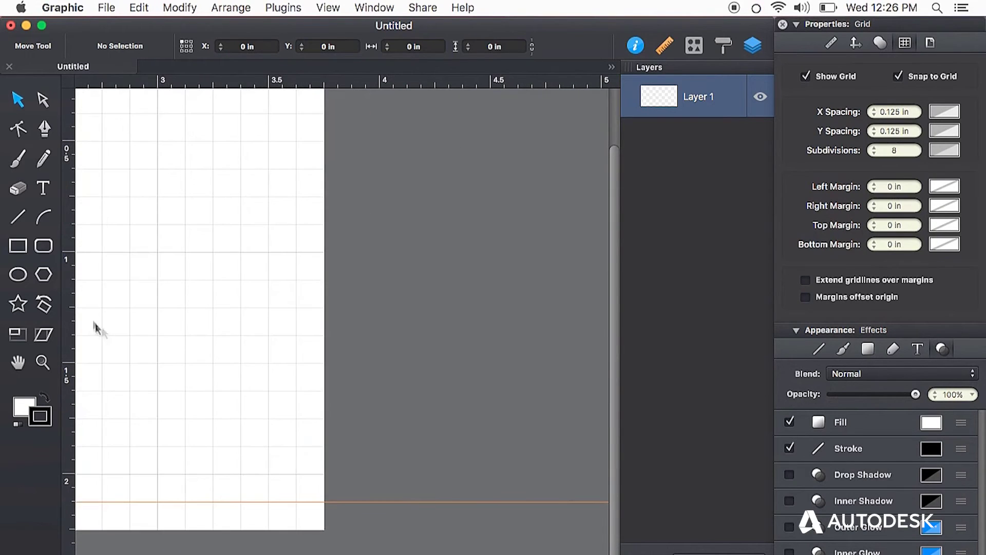
drag(73, 301, 276, 285)
key(super+0)
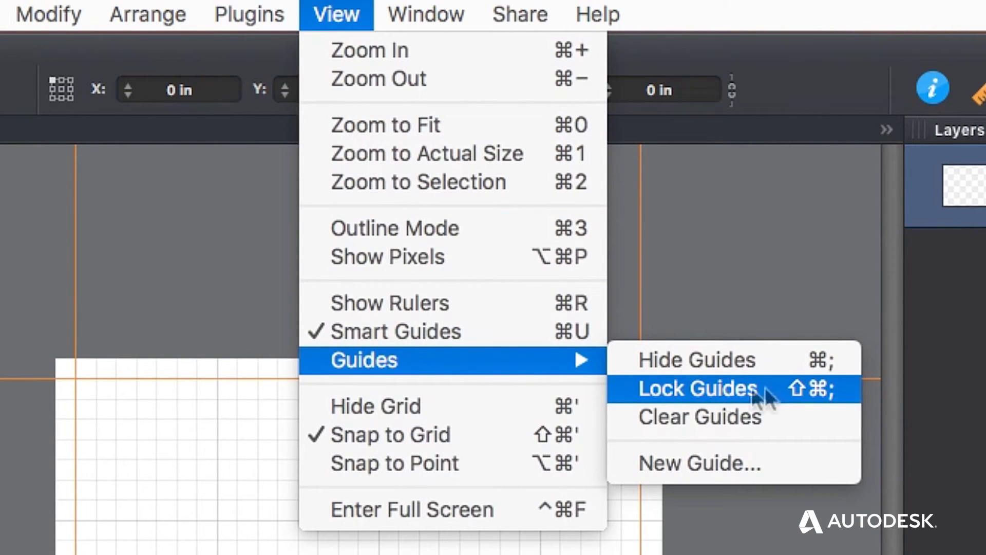
Lock the guides, draw a rectangle and snap it into the top-left margin corner.
click(751, 387)
mouse_move(535, 146)
mouse_down()
mouse_move(390, 296)
mouse_move(495, 154)
mouse_up()
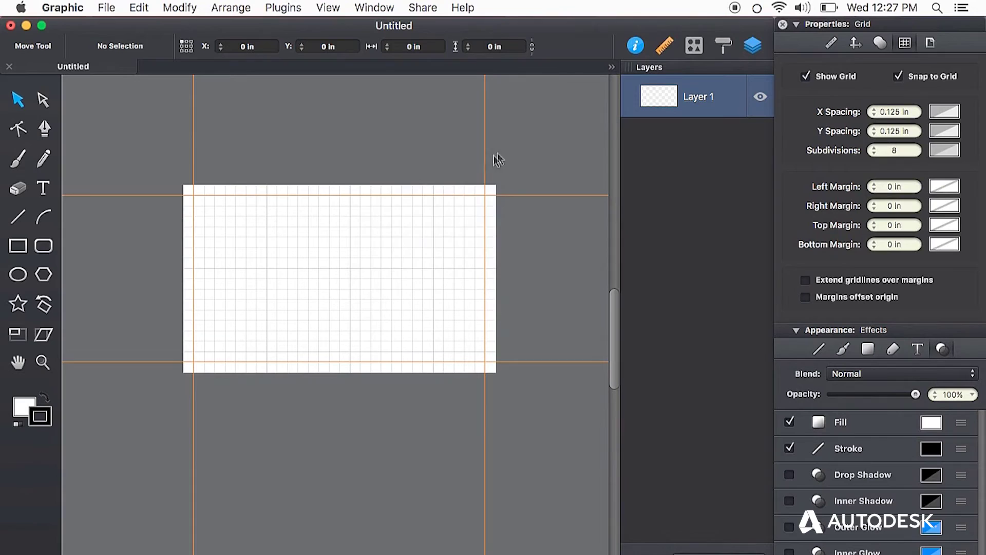
click(18, 245)
drag(246, 227, 402, 341)
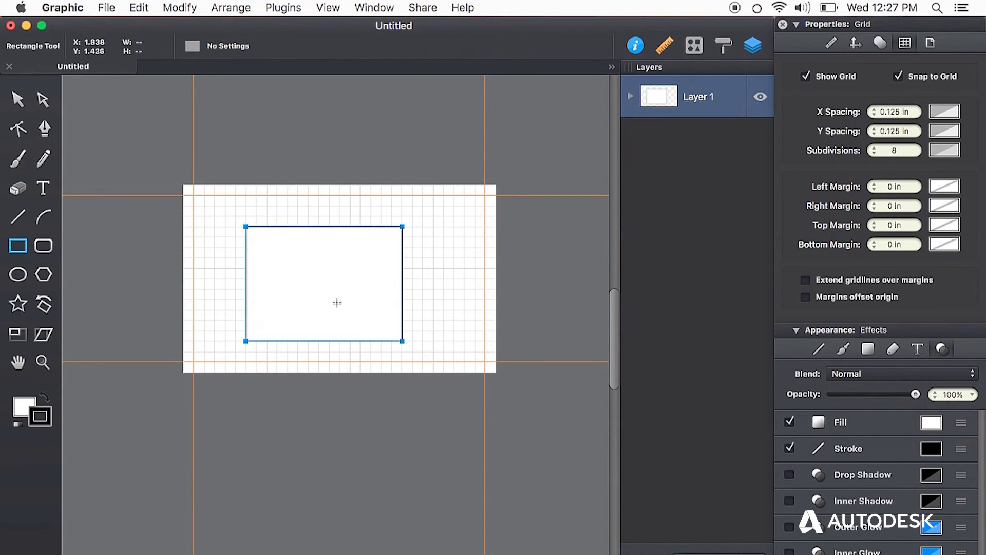
key(v)
drag(325, 254, 271, 218)
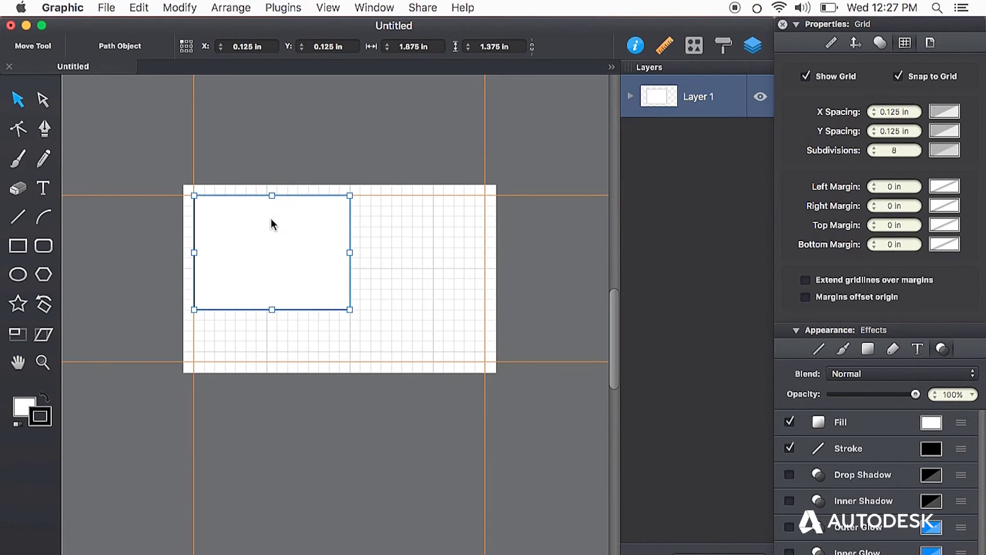
Hide the grid, turn off grid snapping, and snap the rectangle's left edge to the margin guide.
click(807, 77)
click(898, 76)
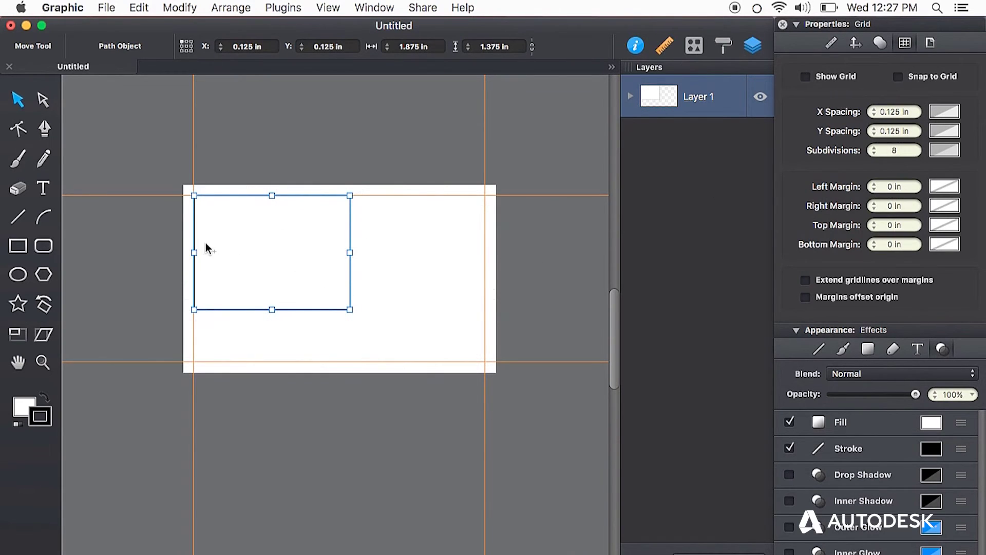
scroll(206, 245, up, 3)
drag(271, 251, 386, 333)
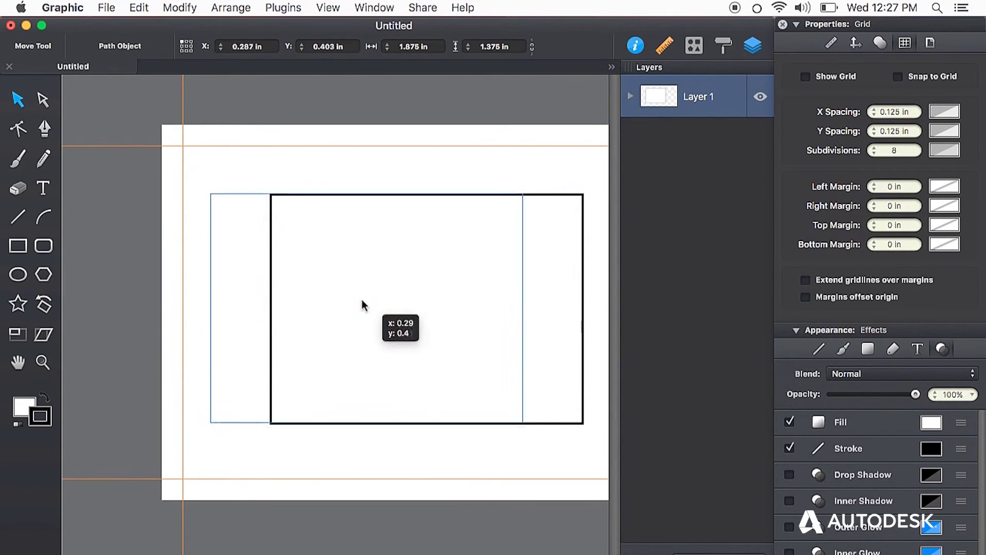
drag(384, 331, 337, 260)
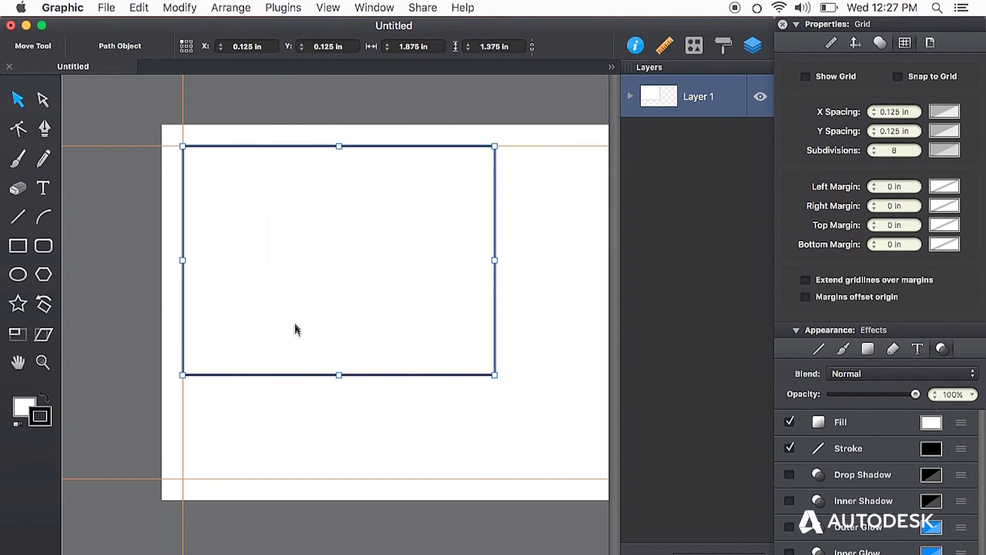
key(super+z)
drag(258, 328, 187, 329)
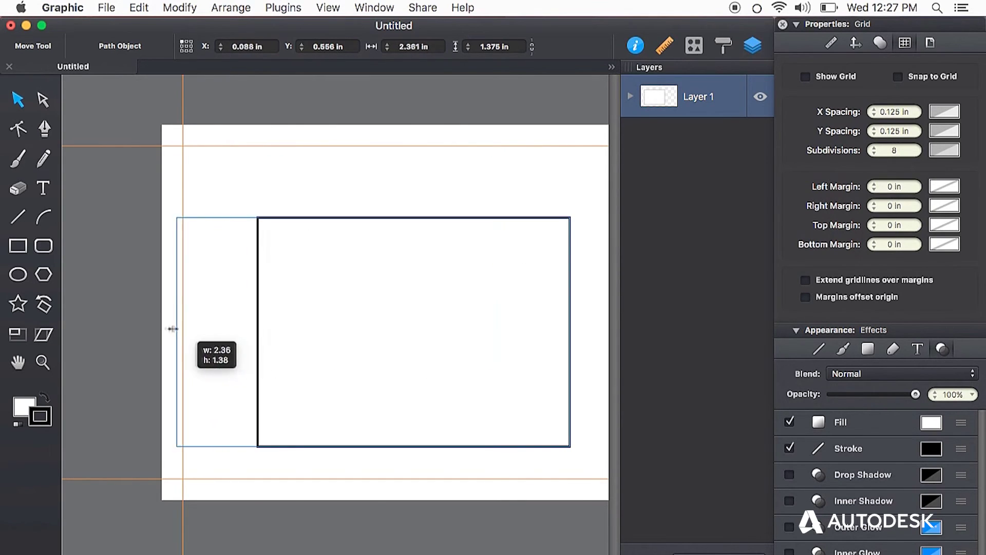
drag(187, 329, 187, 329)
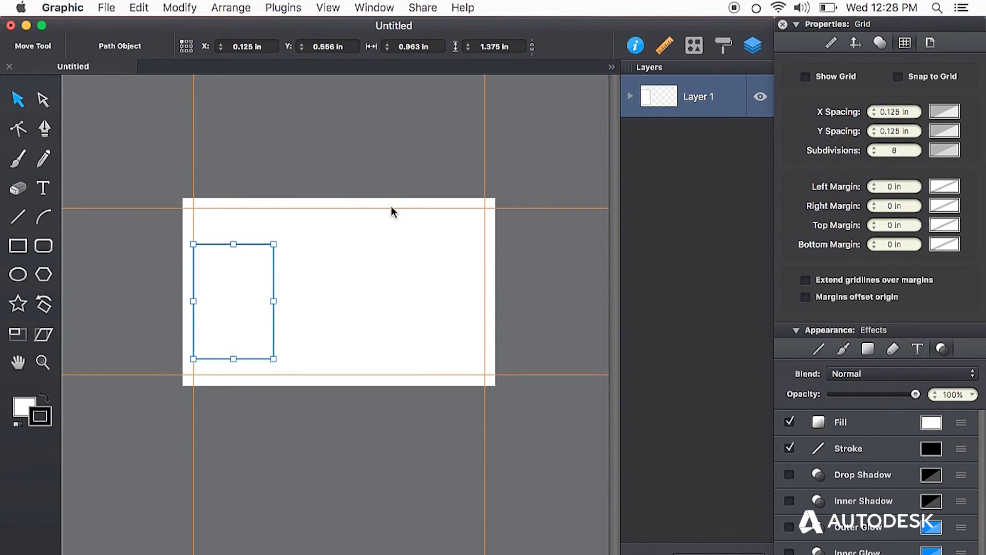
Add a horizontal guide at 50 percent of the card's height.
click(327, 7)
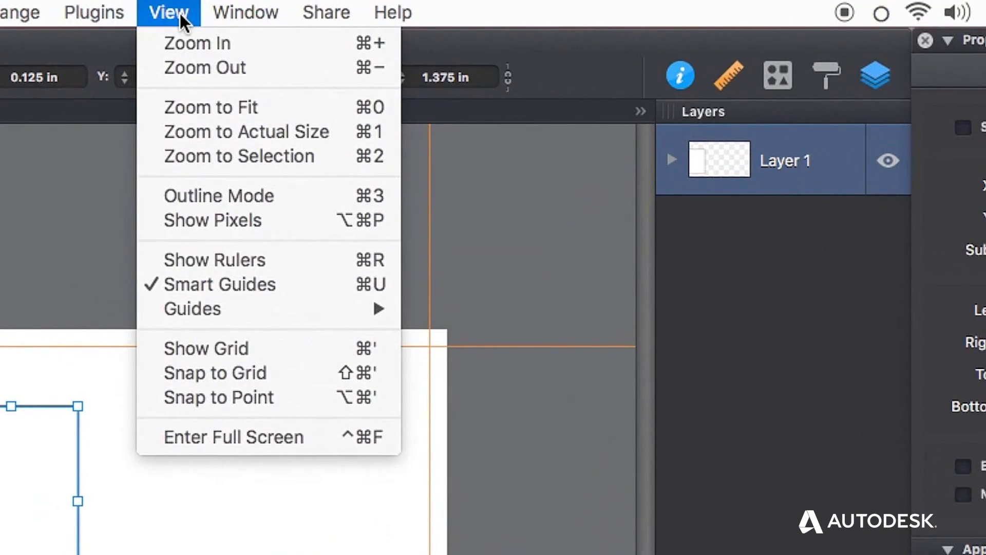
mouse_move(193, 309)
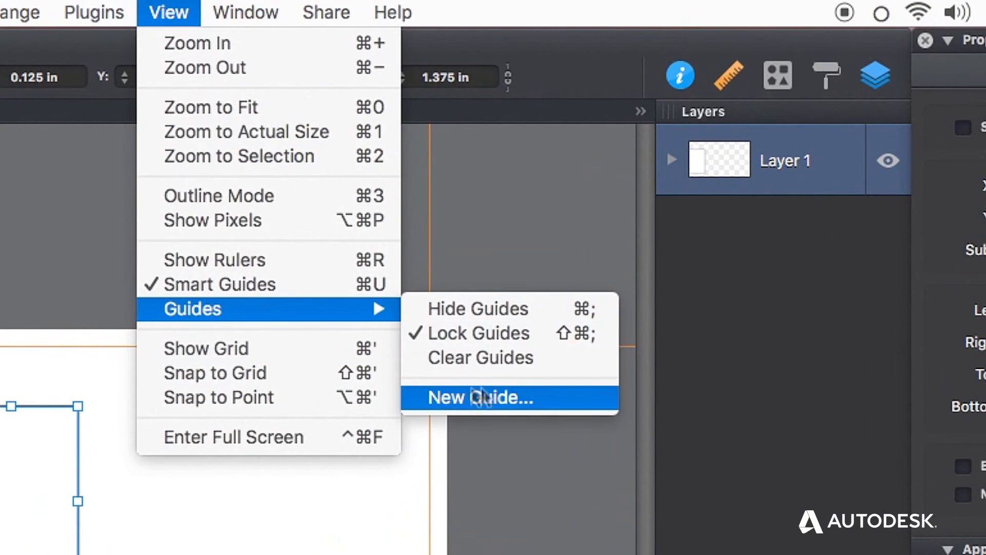
click(533, 399)
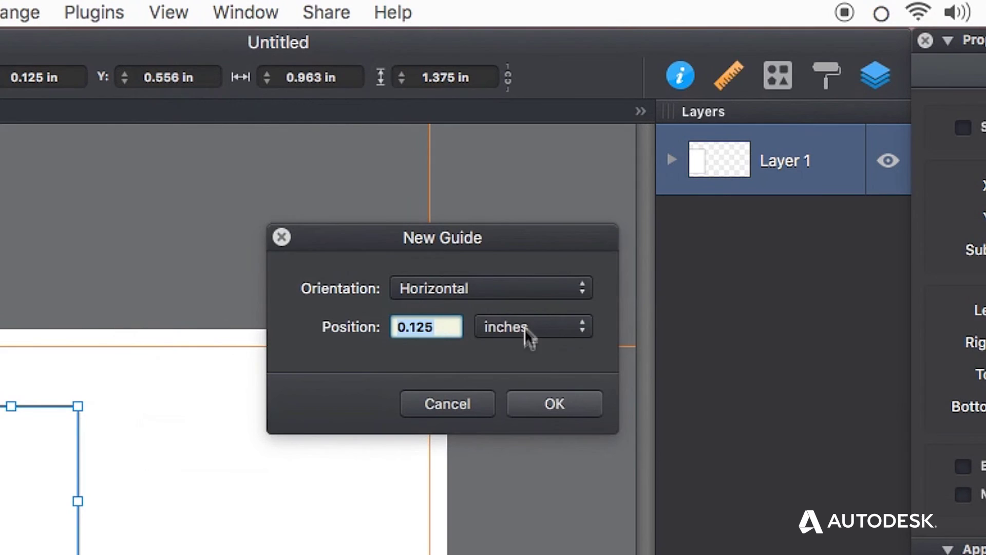
click(540, 327)
click(548, 307)
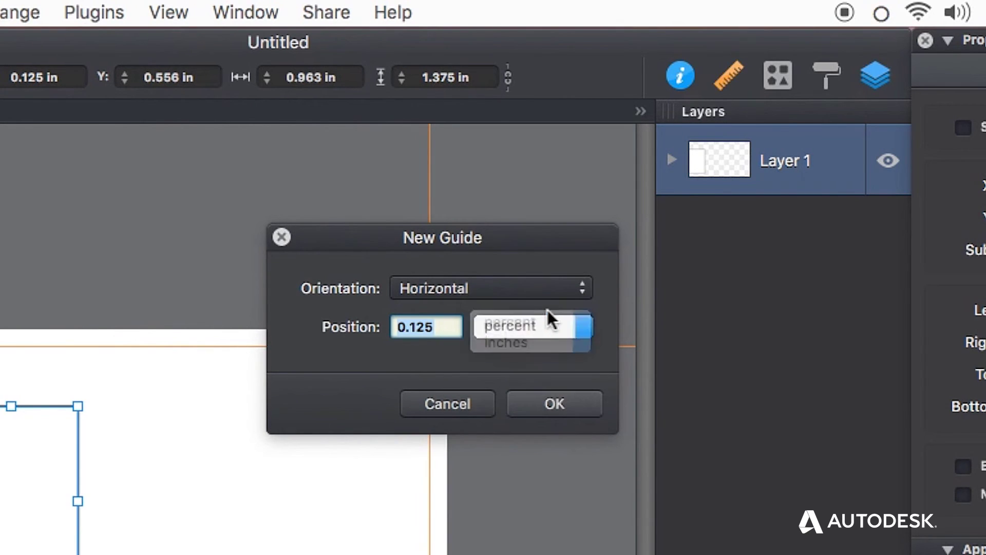
click(542, 329)
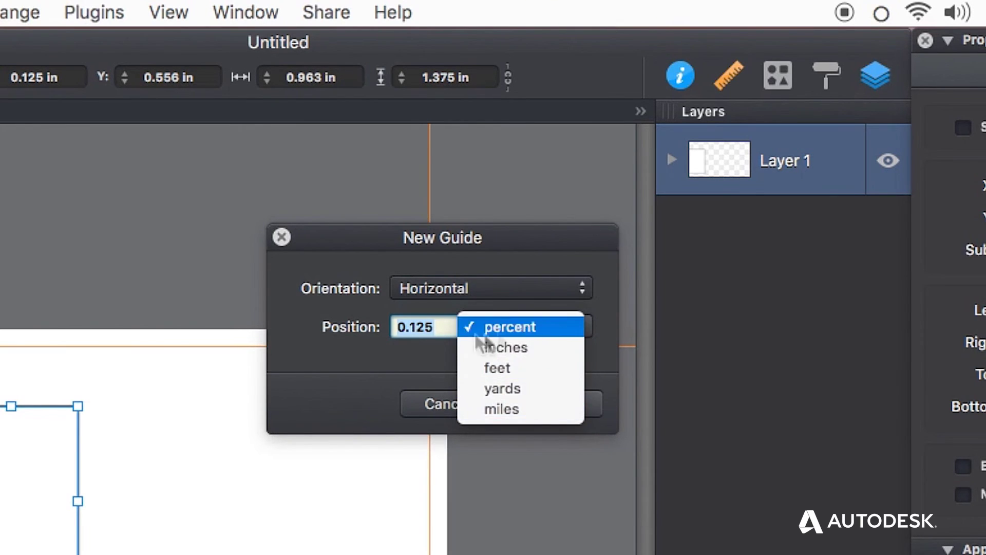
click(441, 329)
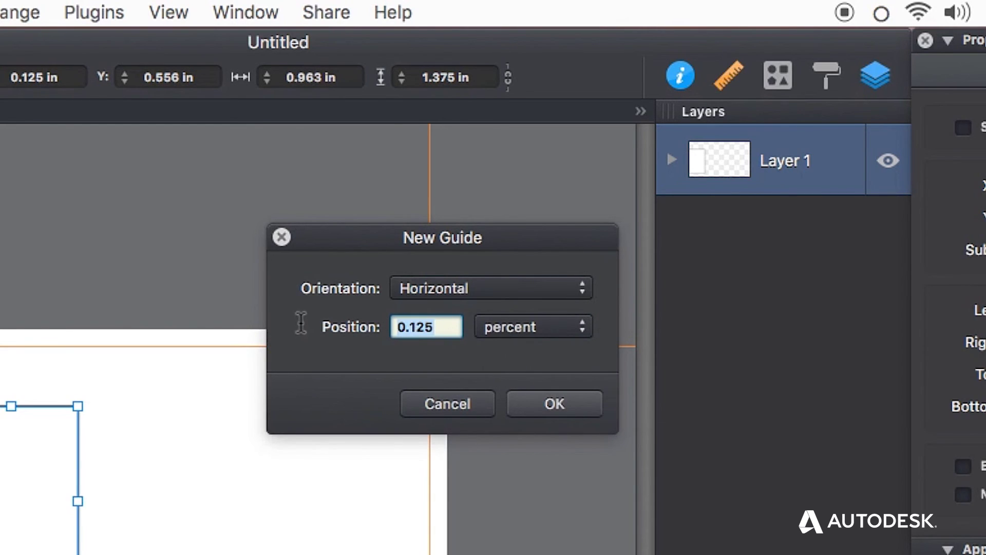
text(50)
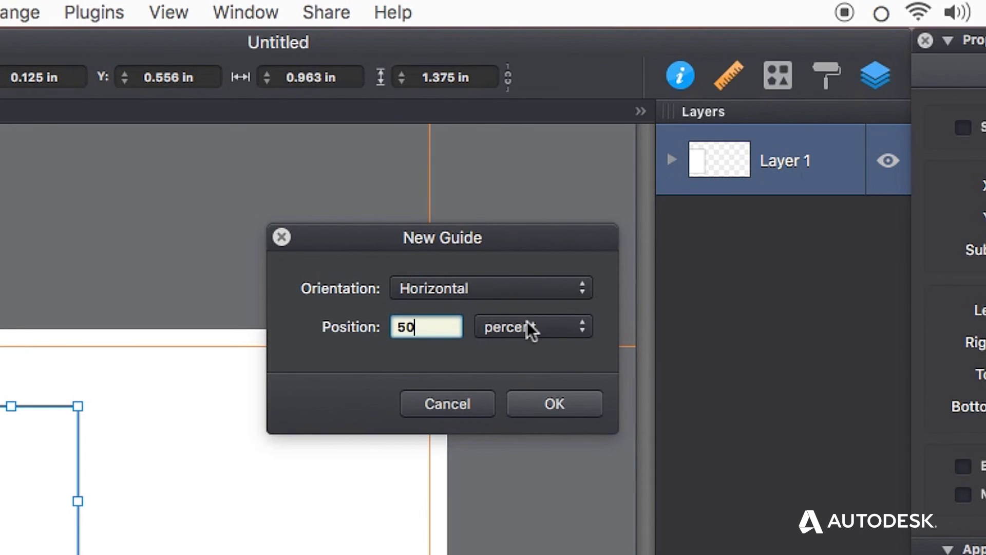
click(562, 403)
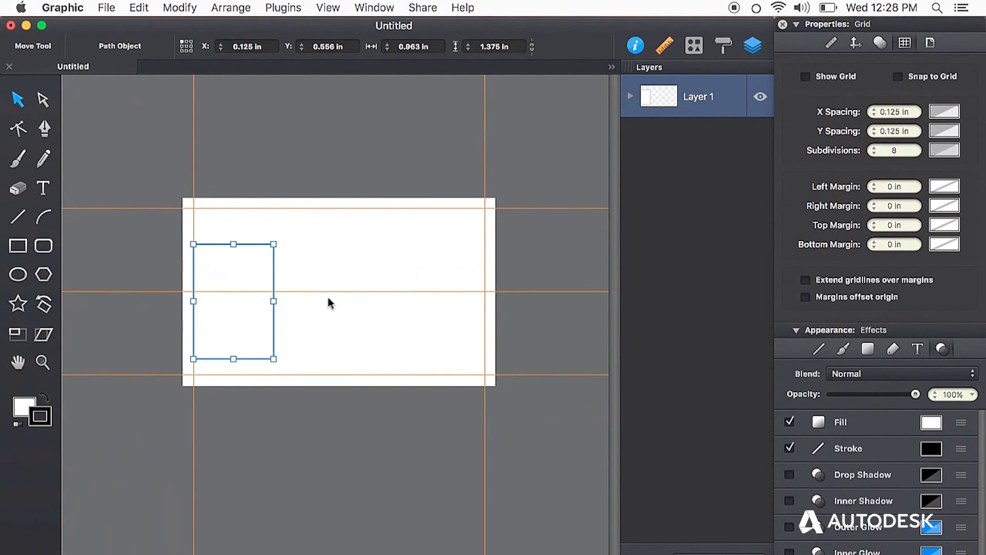
Add a vertical guide at 50 percent of the card's width.
click(326, 7)
mouse_move(343, 186)
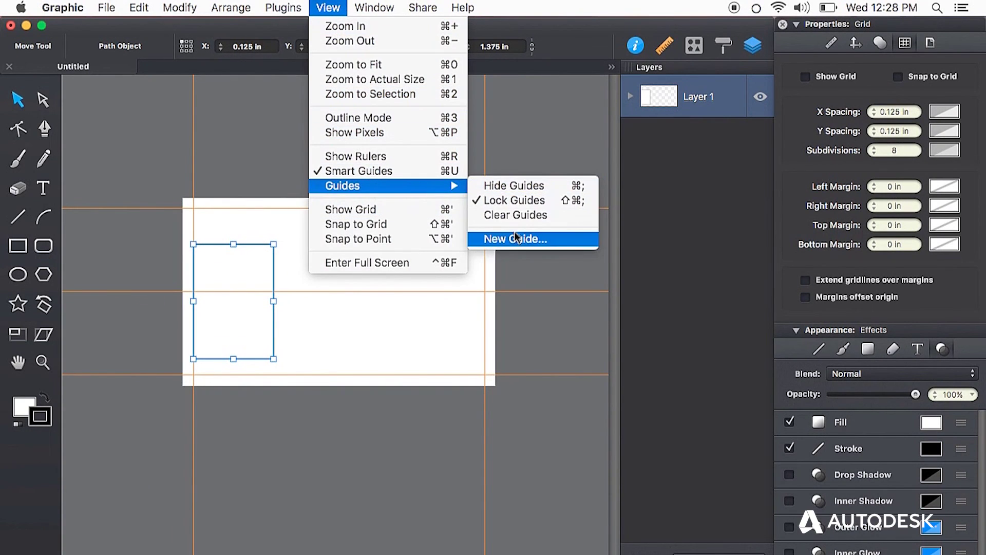
click(539, 239)
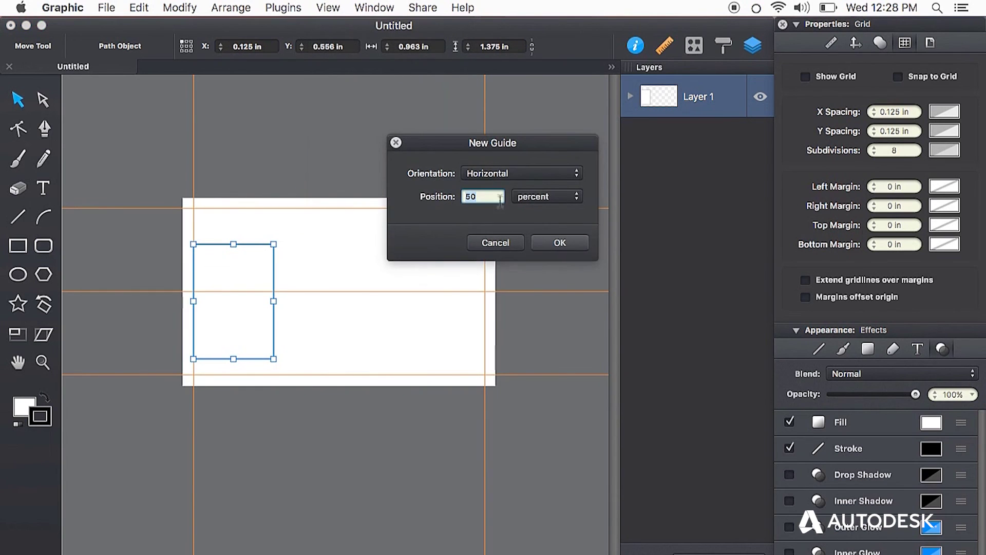
click(522, 179)
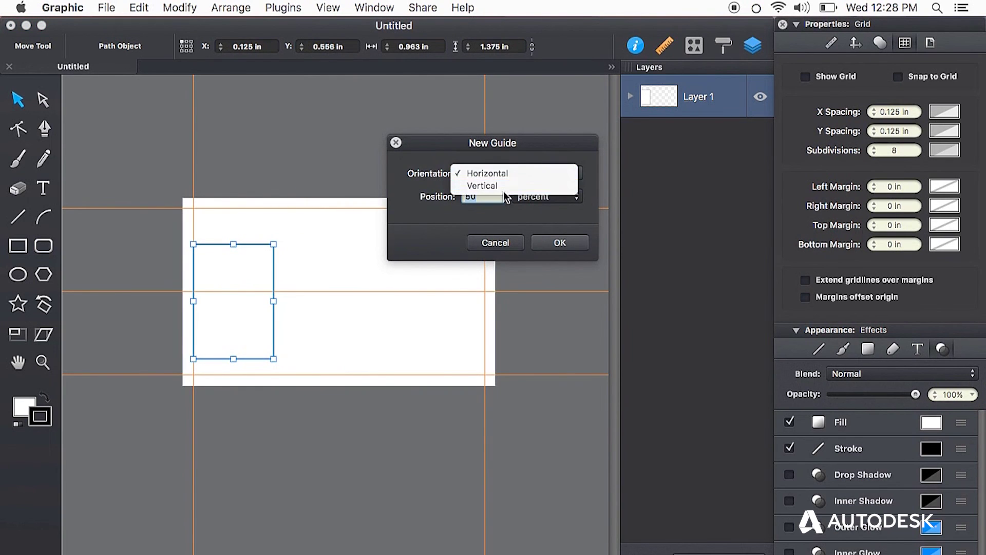
click(509, 175)
click(505, 186)
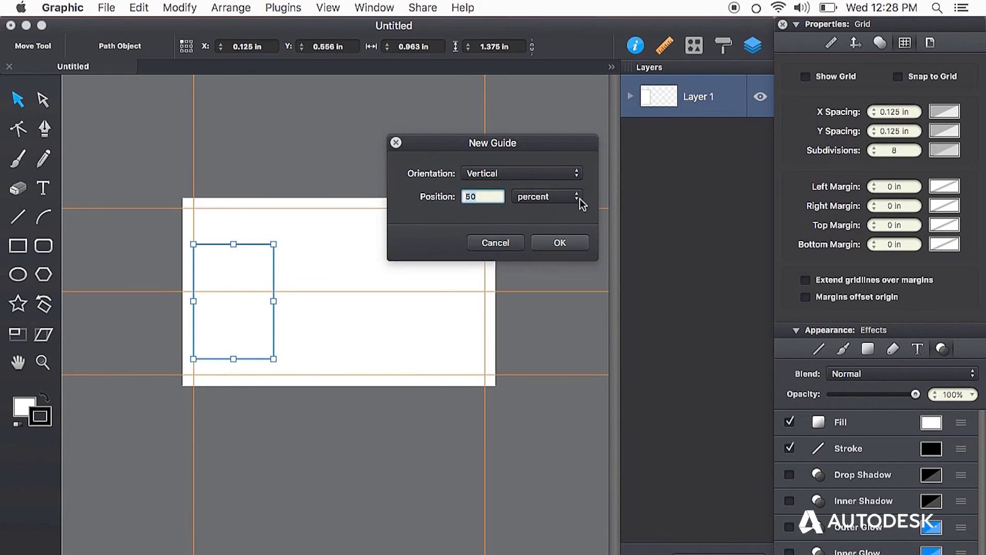
click(566, 243)
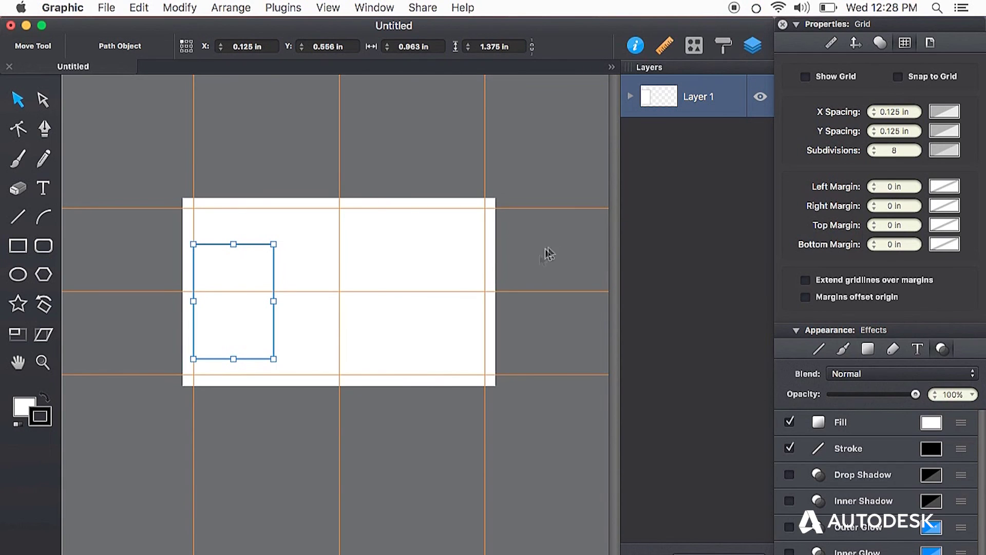
Centre the rectangle on the vertical guide and shorten it from its top edge.
drag(275, 330, 394, 340)
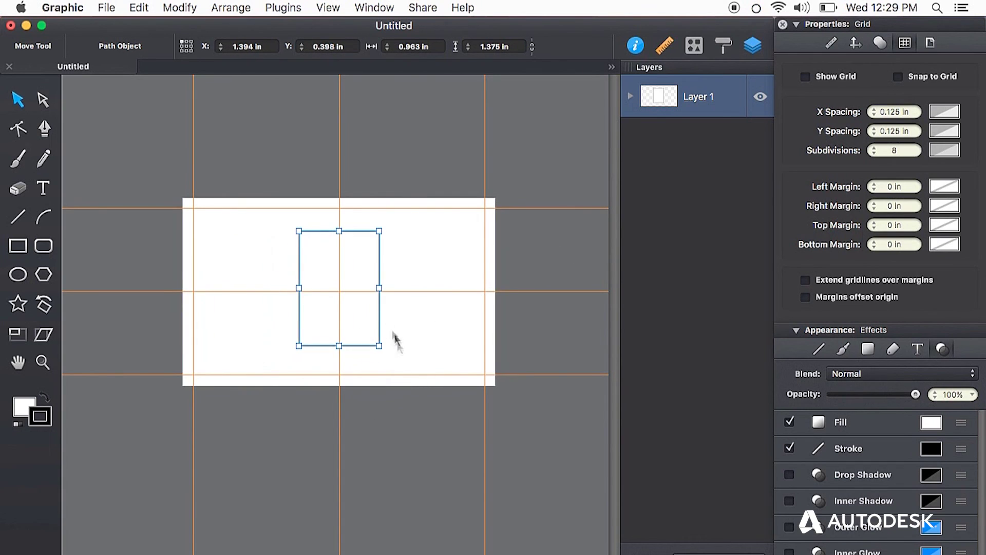
drag(340, 231, 340, 245)
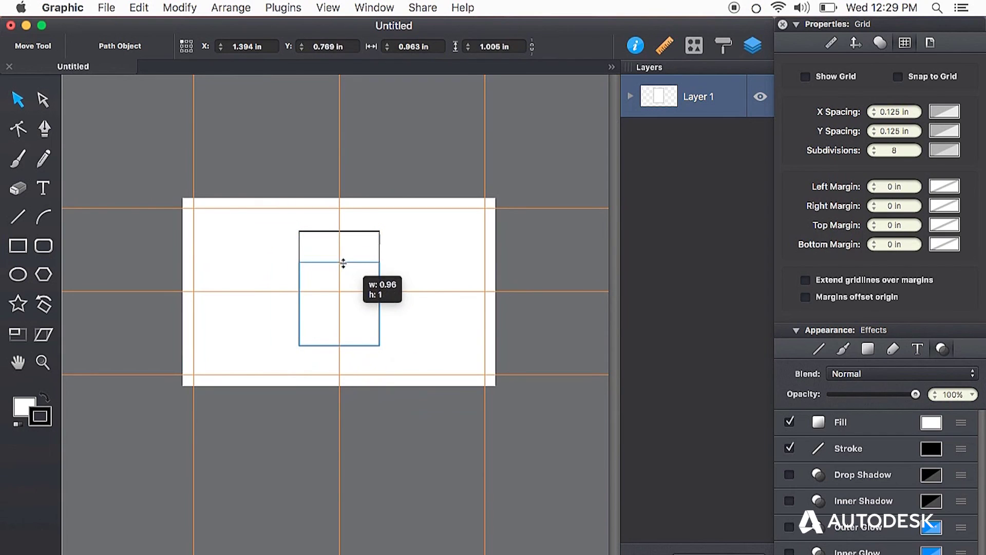